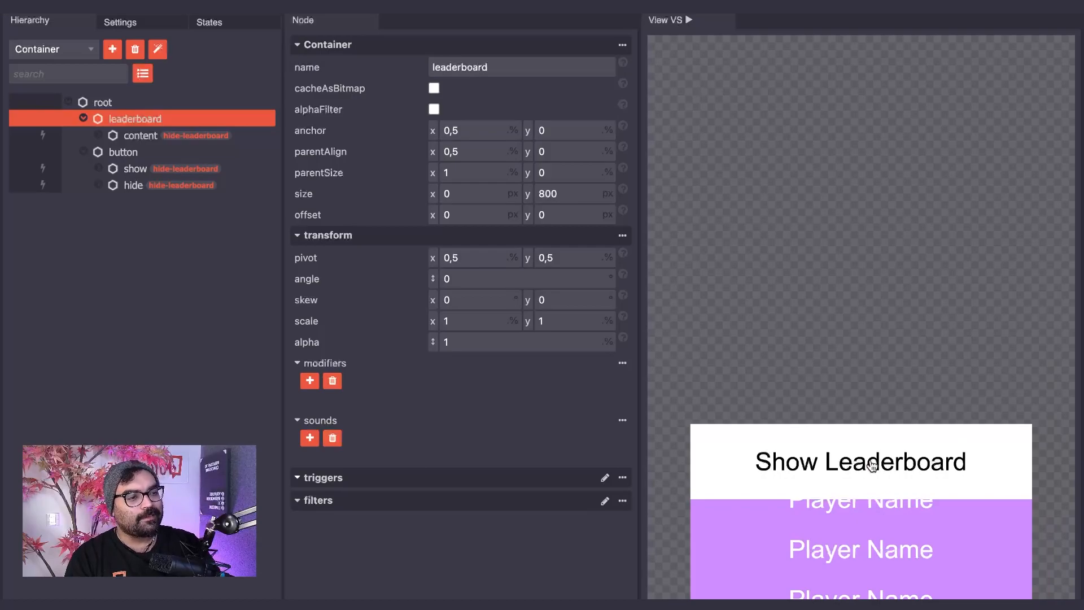
# Toggle the leaderboard open and closed in the preview to examine how its content slides past the button.
pyautogui.click(869, 465)
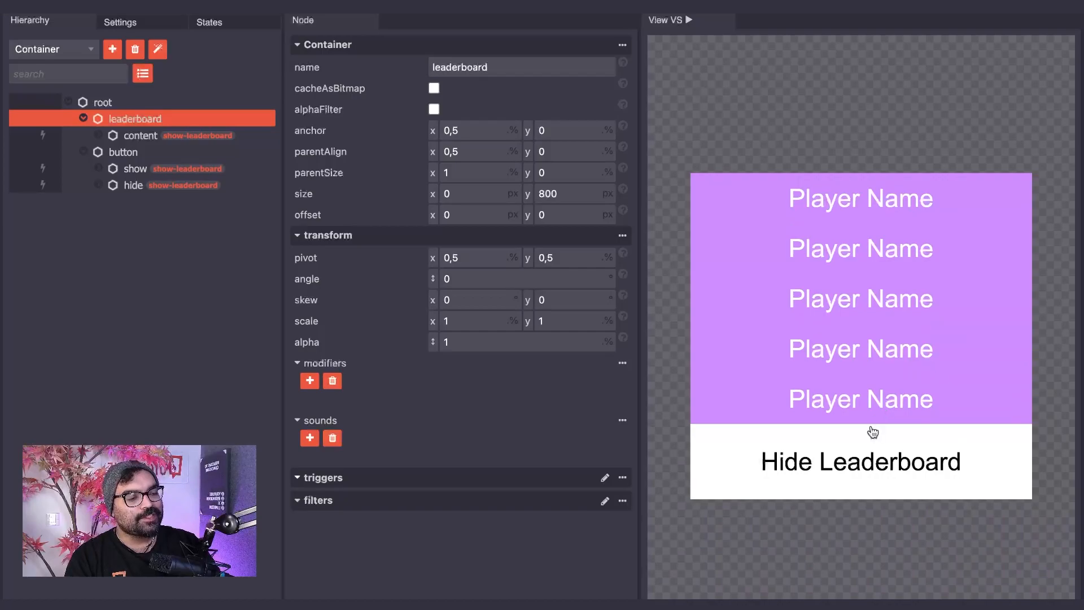
pyautogui.click(880, 469)
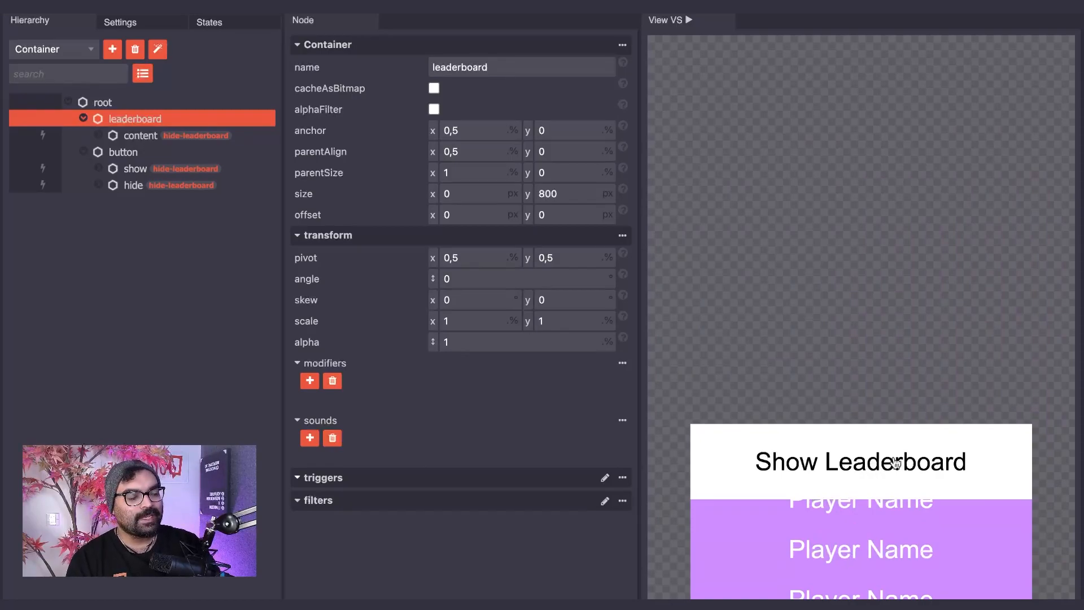
pyautogui.click(895, 463)
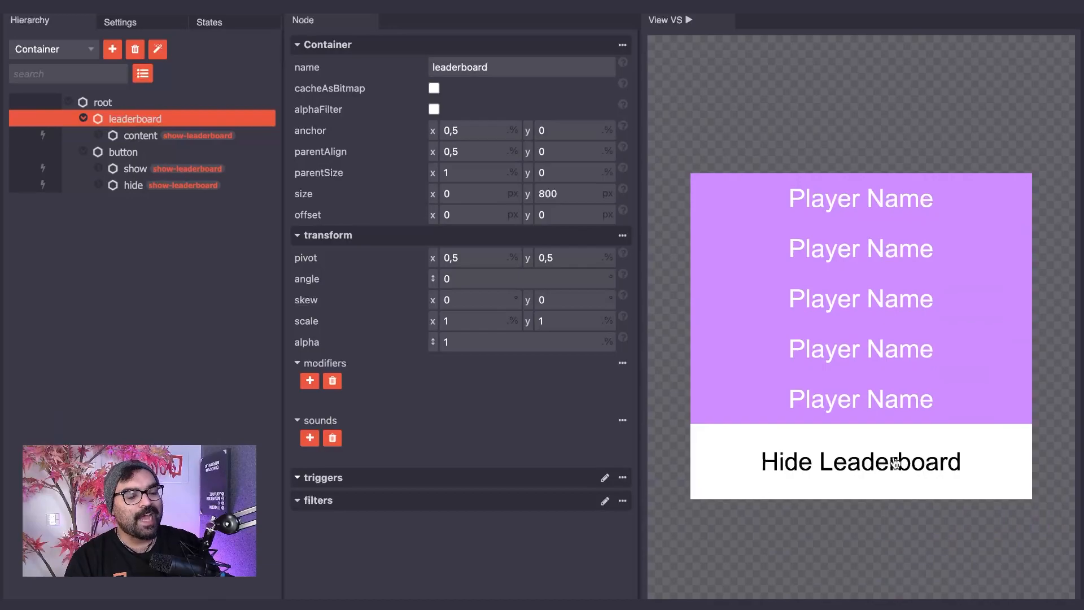
pyautogui.click(895, 463)
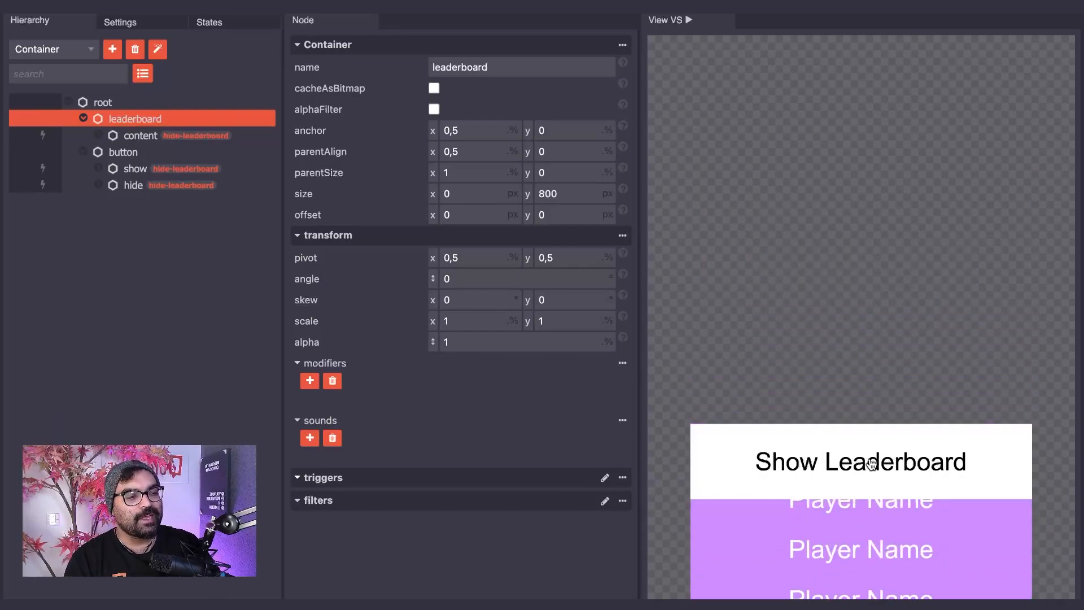
pyautogui.click(870, 464)
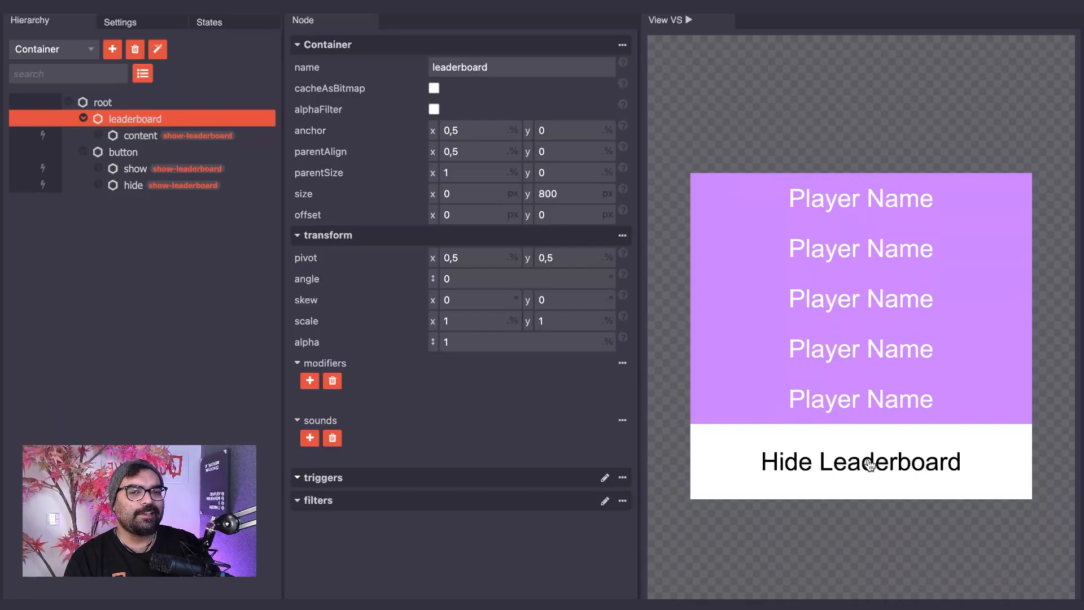
pyautogui.click(870, 465)
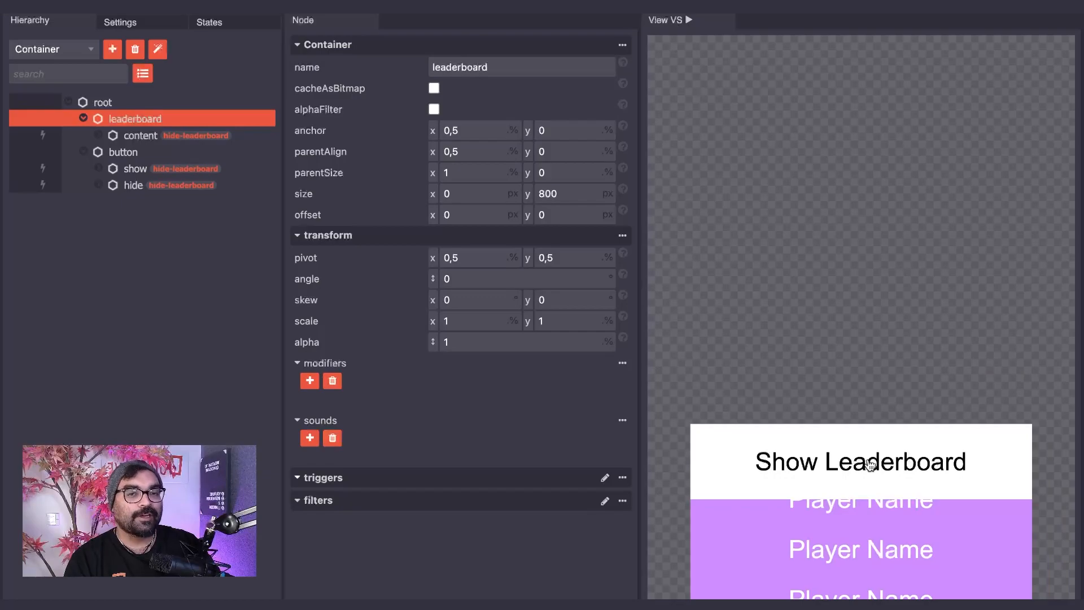
pyautogui.click(871, 464)
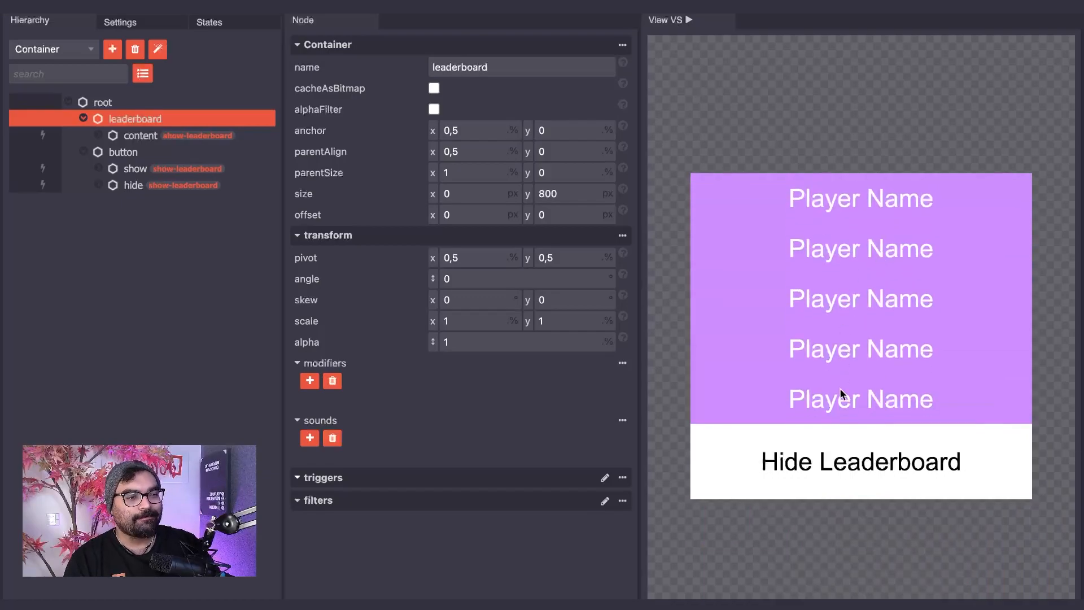
pyautogui.click(851, 443)
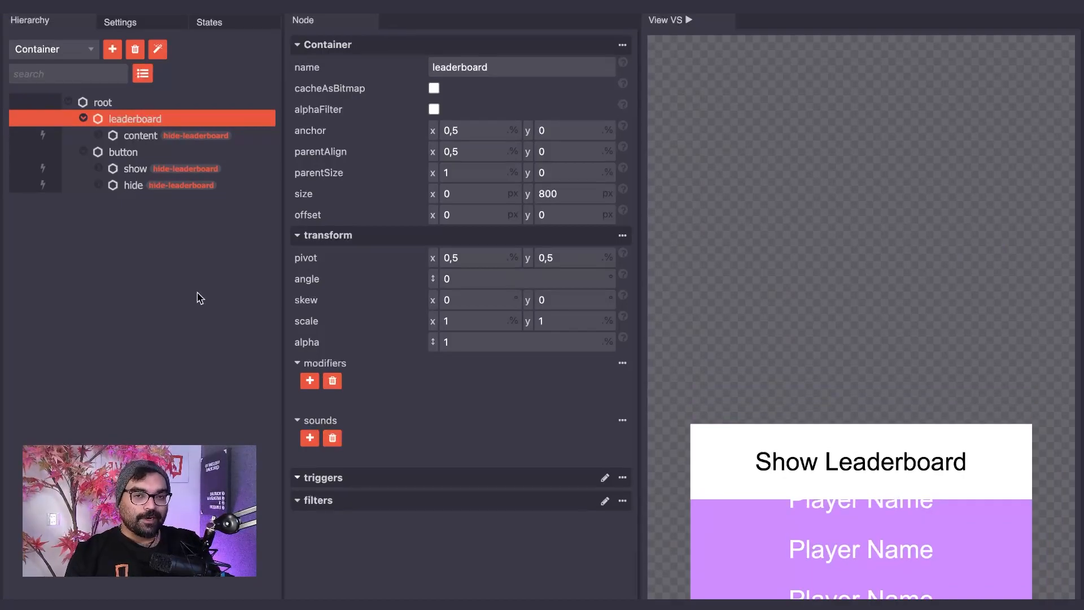
# Compare the hide-leaderboard and show-leaderboard modifiers of the content container by switching between them.
pyautogui.click(147, 137)
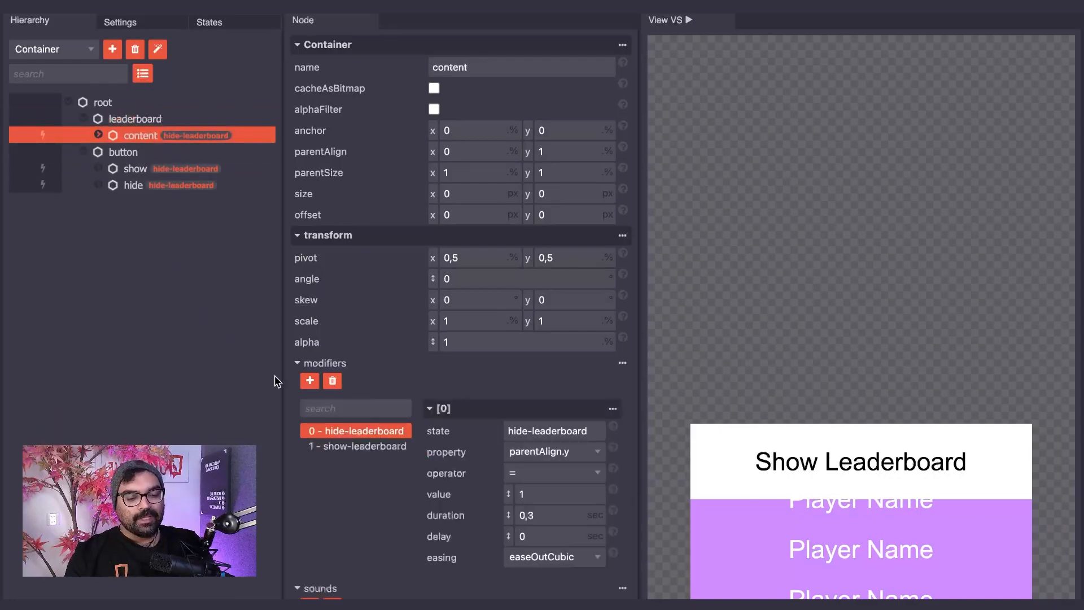
pyautogui.click(348, 446)
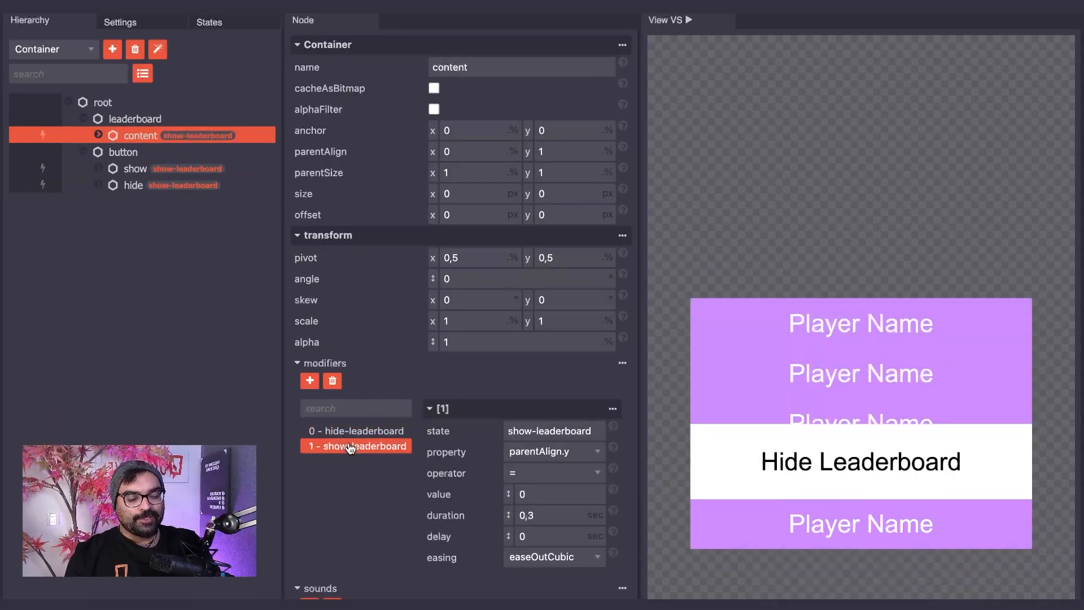
pyautogui.click(352, 437)
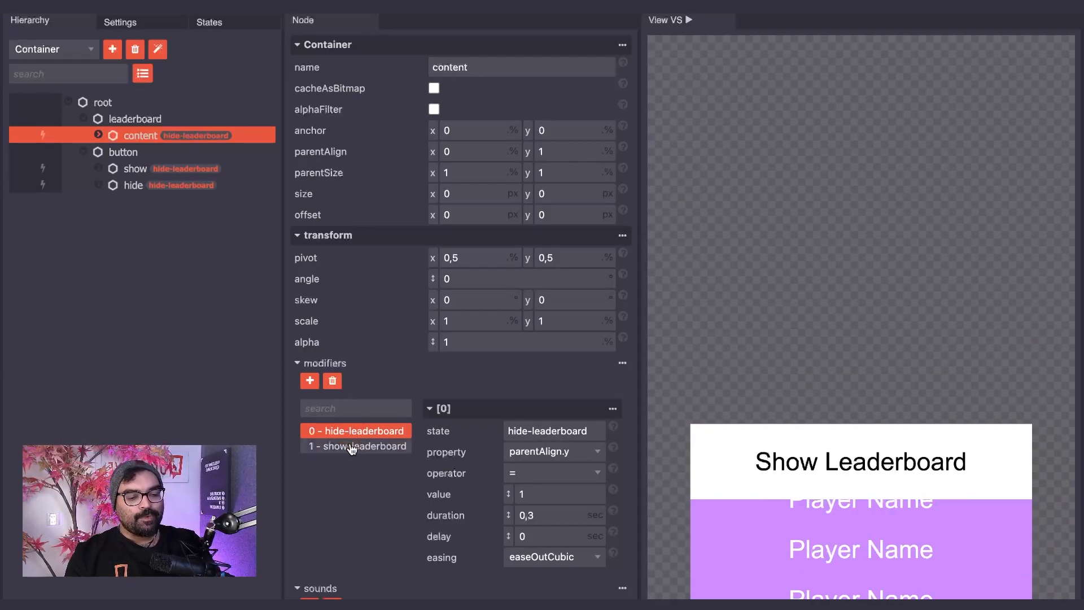
pyautogui.click(351, 447)
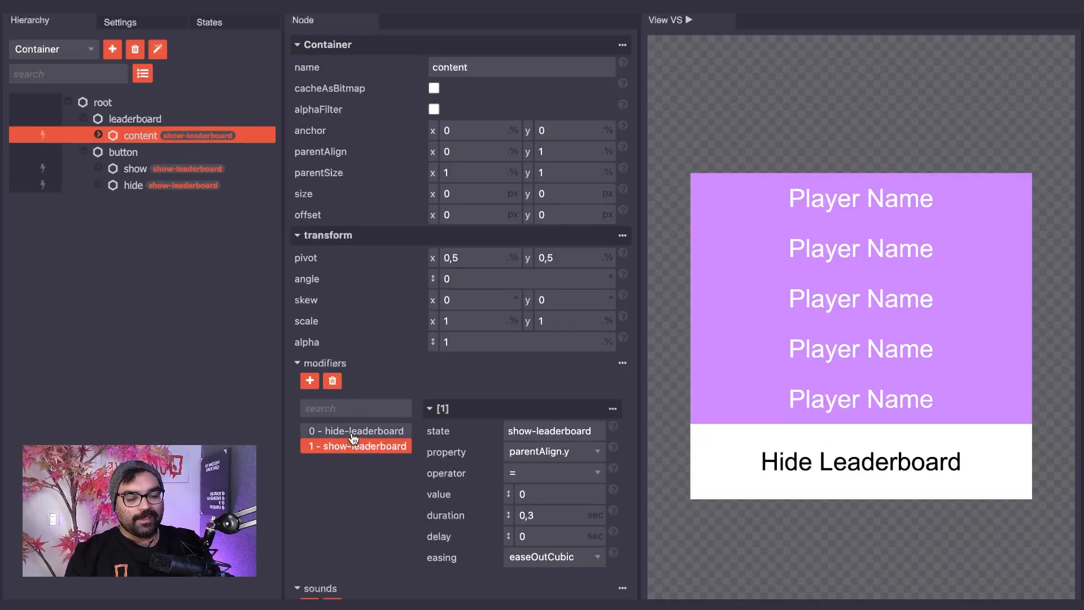
pyautogui.click(353, 437)
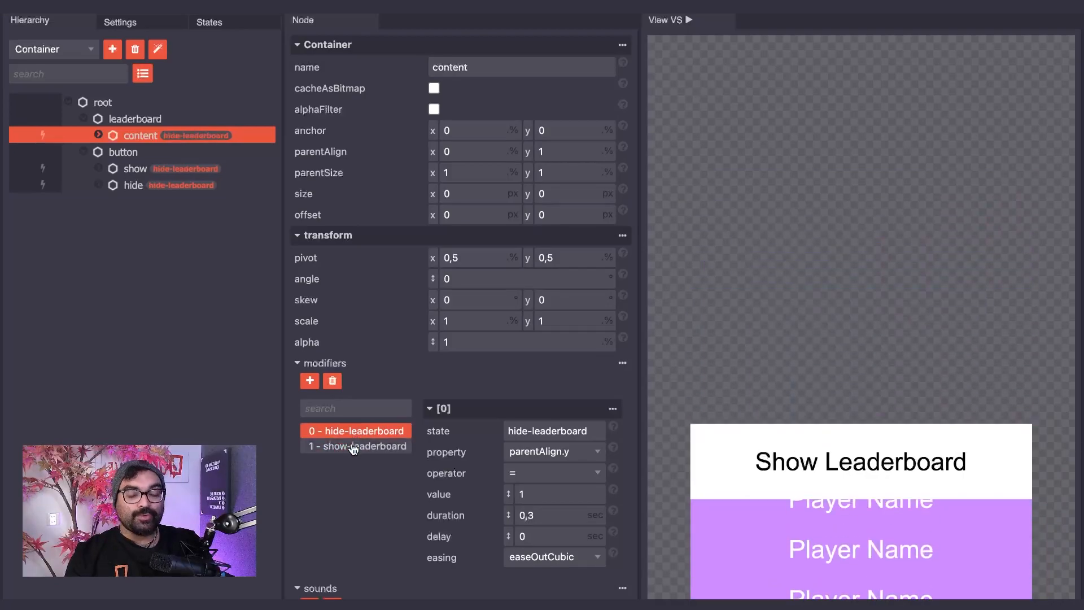
pyautogui.click(353, 448)
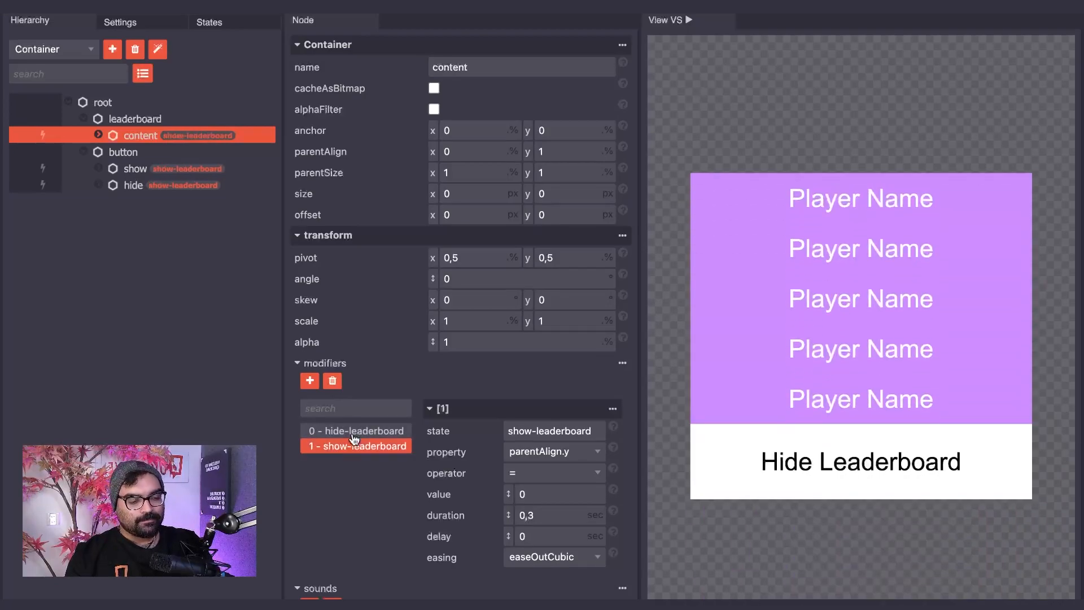
pyautogui.click(354, 437)
pyautogui.click(355, 447)
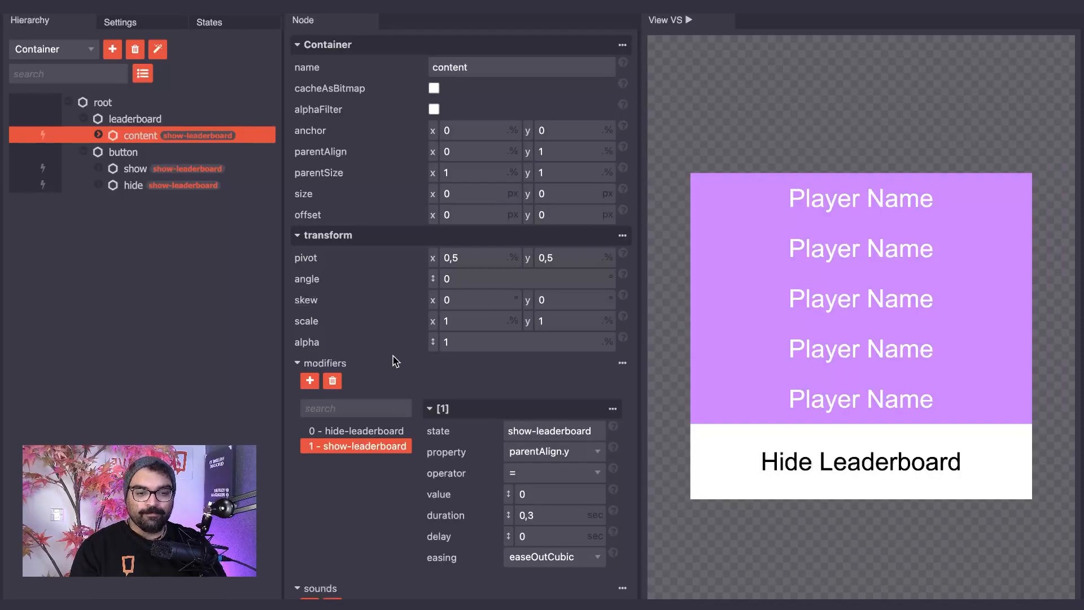
# Add a LinearGradient node inside the leaderboard container and name it mask.
pyautogui.click(142, 121)
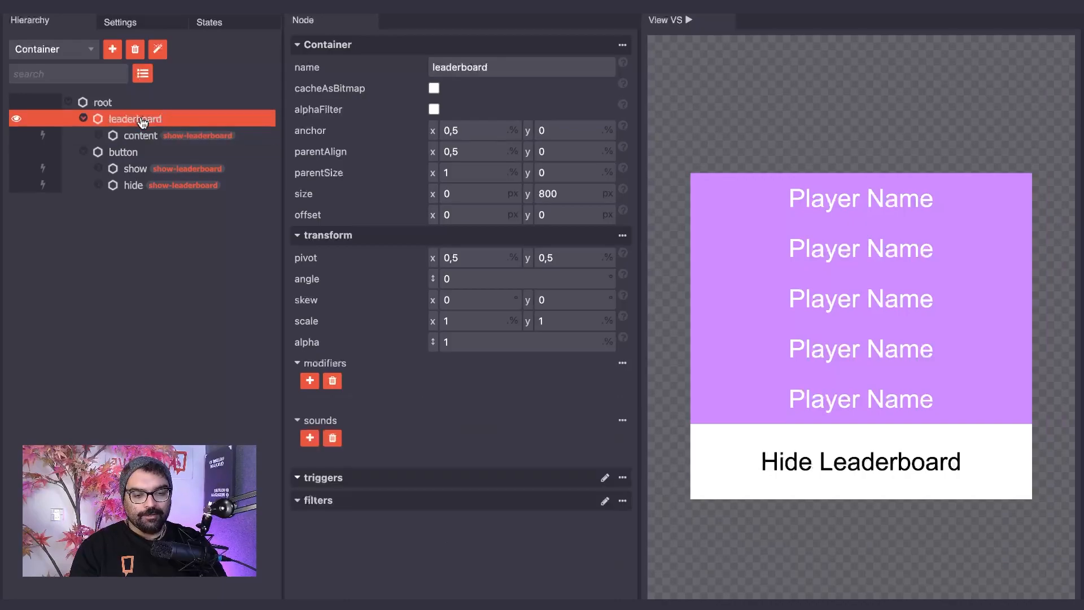
pyautogui.click(93, 53)
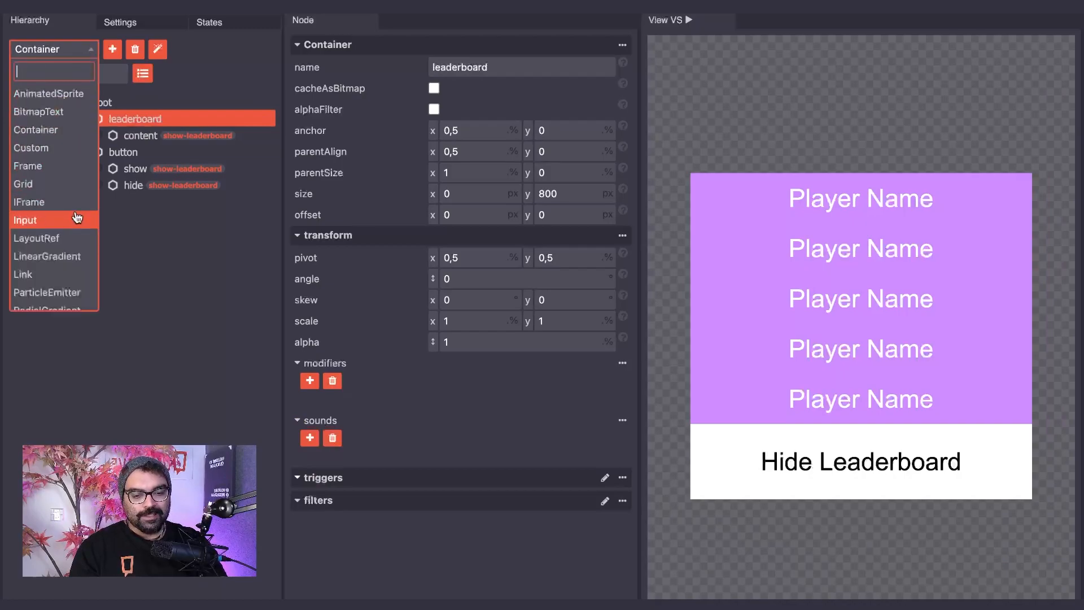
pyautogui.click(75, 256)
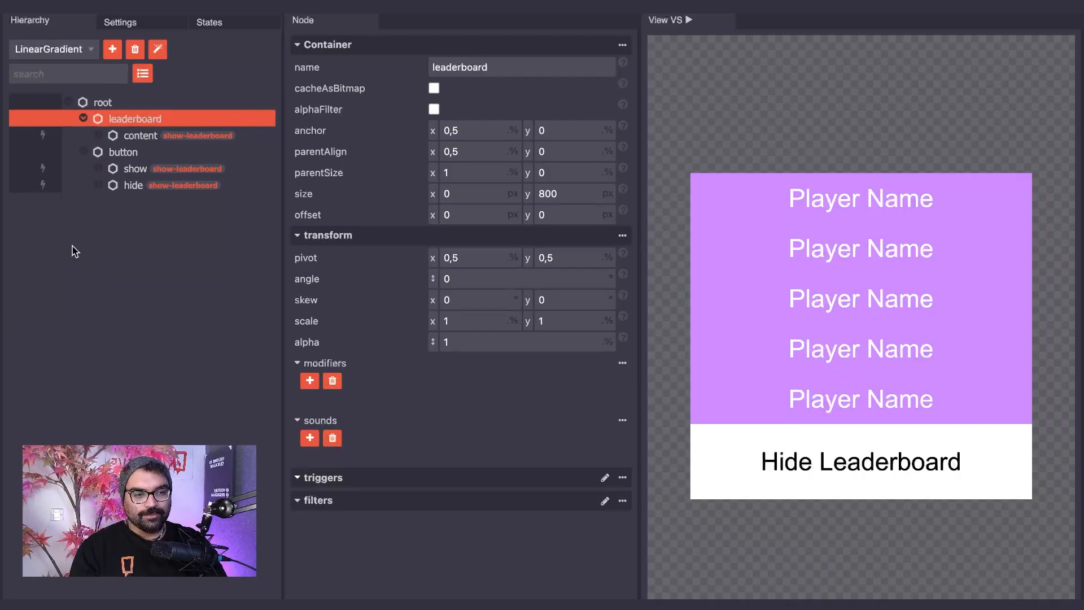
pyautogui.click(113, 50)
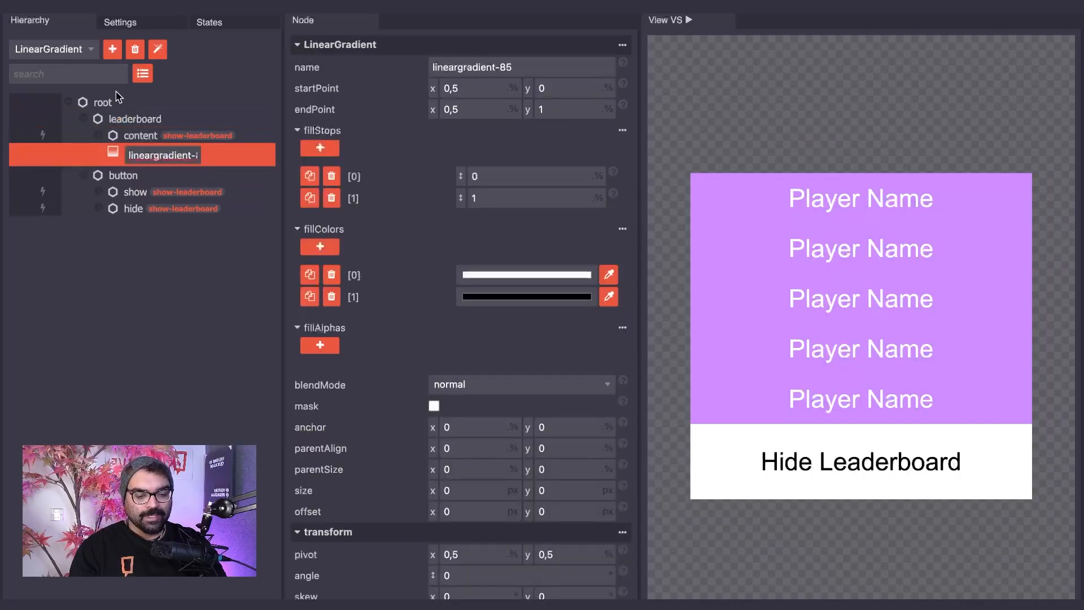
pyautogui.hotkey('ctrl', 'a')
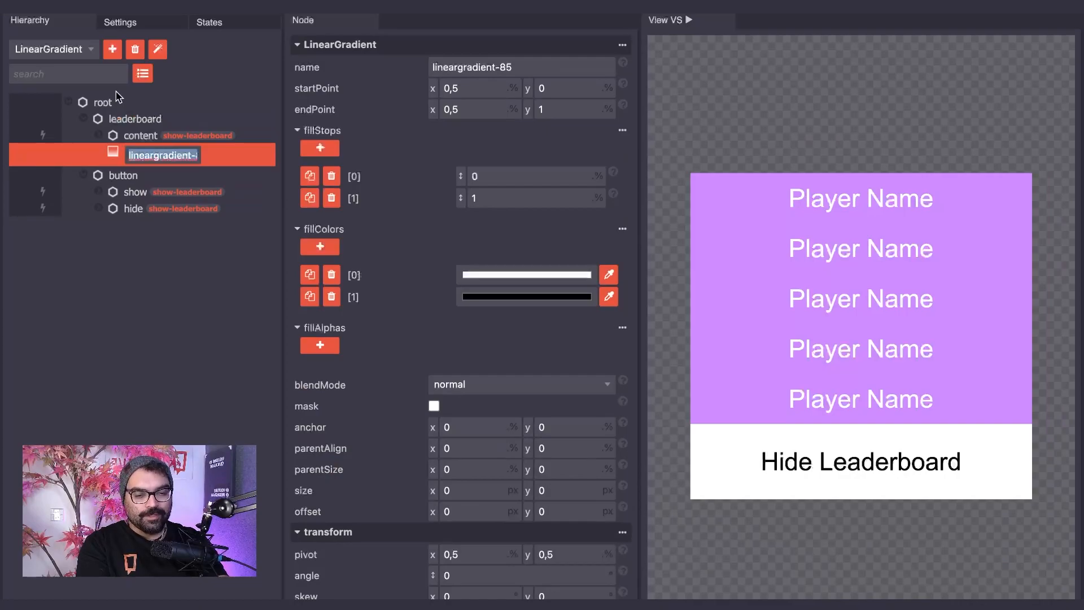
pyautogui.write('mask')
pyautogui.press('Return')
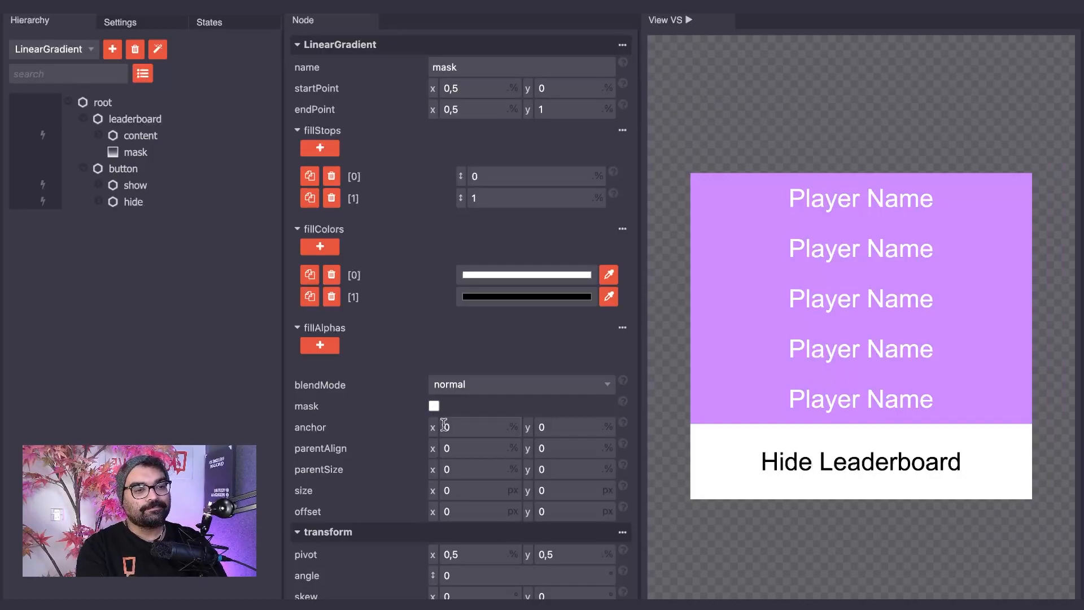
# Set the mask gradient's parentSize to 1 in both x and y.
pyautogui.click(457, 469)
pyautogui.press('BackSpace')
pyautogui.write('1')
pyautogui.click(549, 469)
pyautogui.press('BackSpace')
pyautogui.write('1')
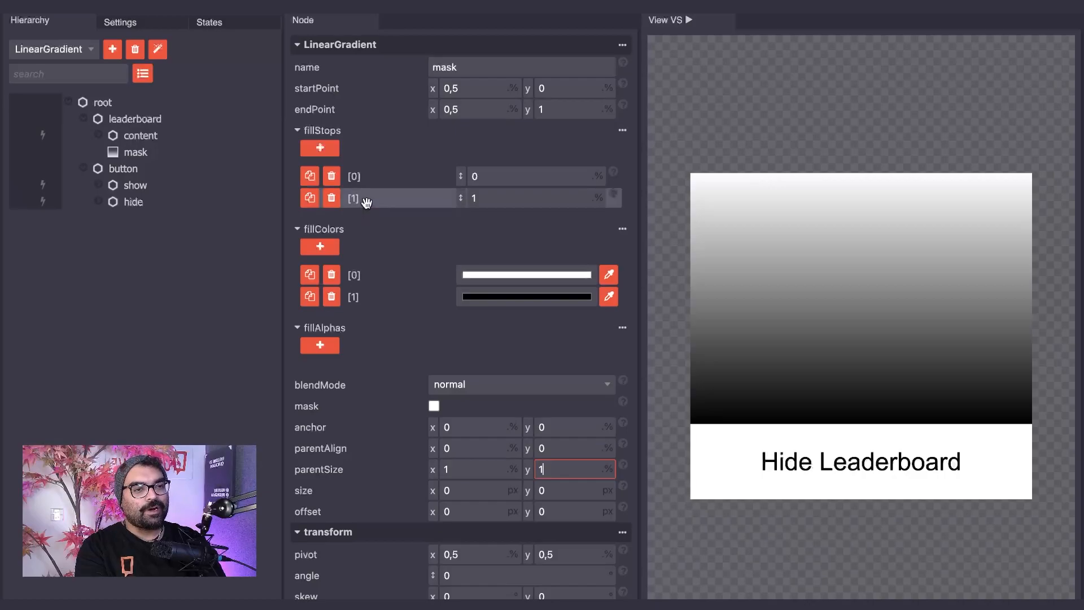
# Delete the gradient's second fill stop and its black fill colour, and enable its mask option.
pyautogui.click(333, 198)
pyautogui.click(331, 274)
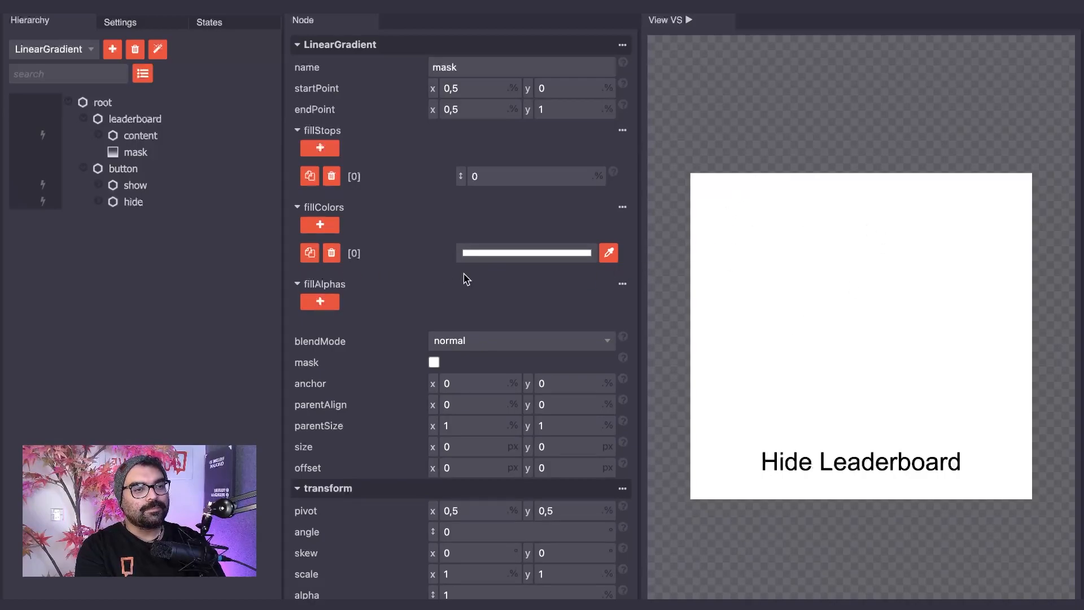
pyautogui.click(434, 362)
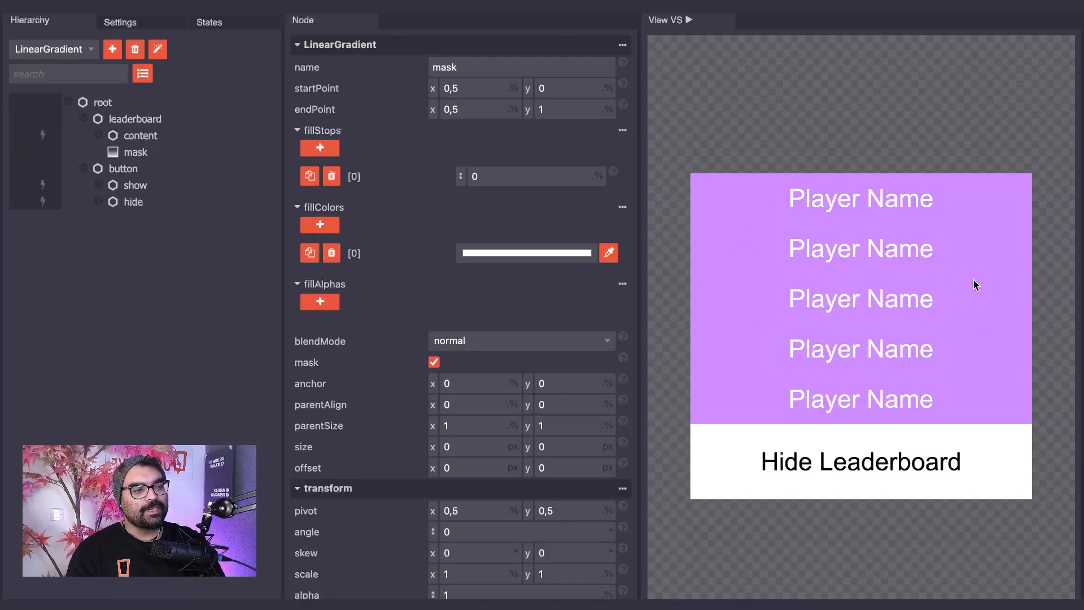
# Test the masked leaderboard by repeatedly hiding and showing it in the preview.
pyautogui.click(851, 451)
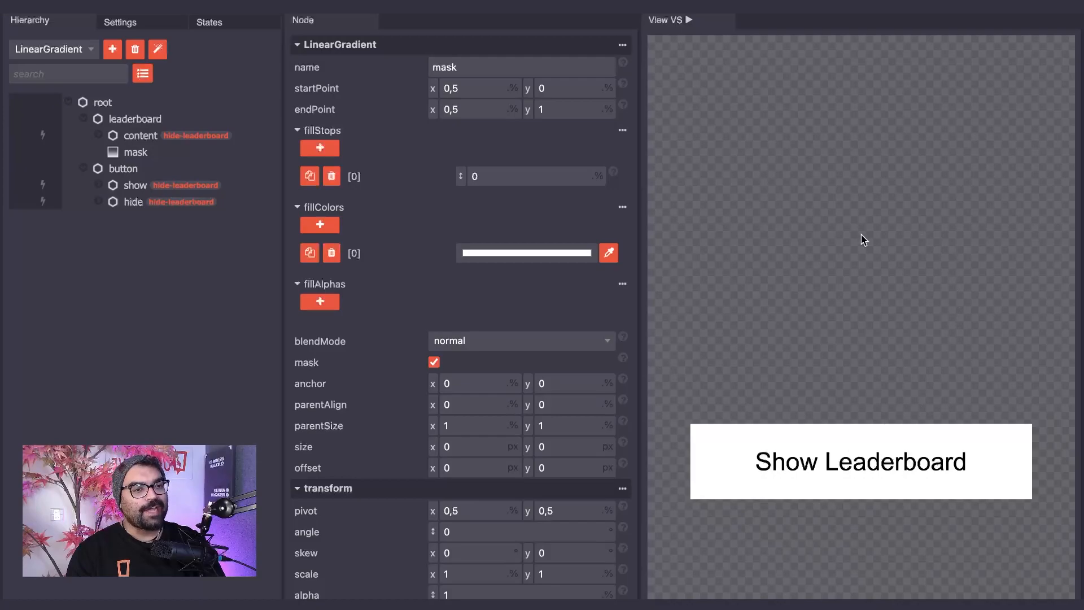
pyautogui.click(816, 452)
pyautogui.click(818, 448)
pyautogui.click(818, 448)
pyautogui.click(818, 448)
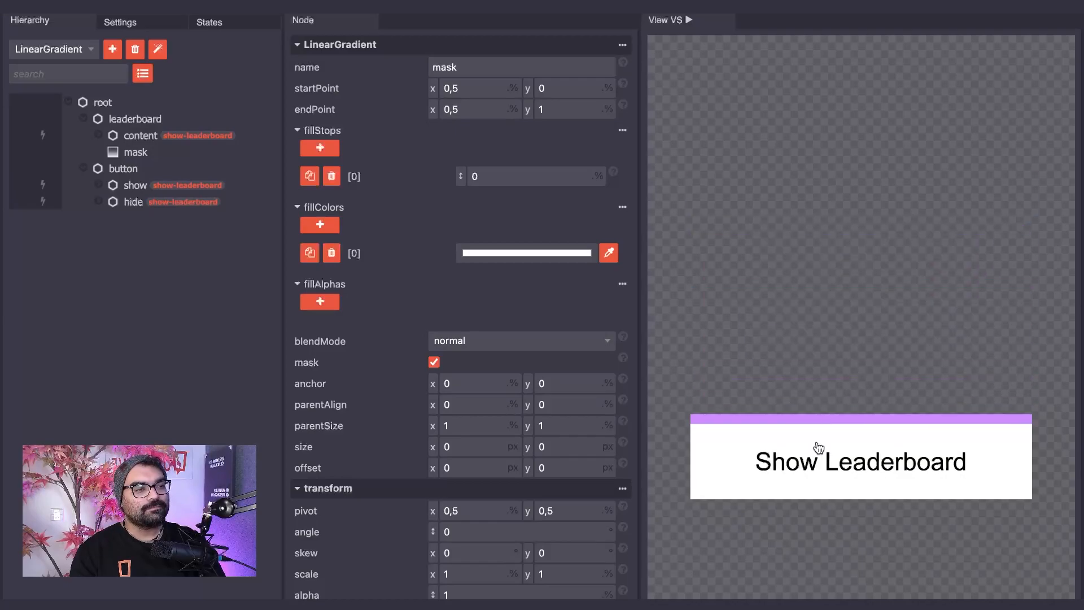
pyautogui.click(819, 450)
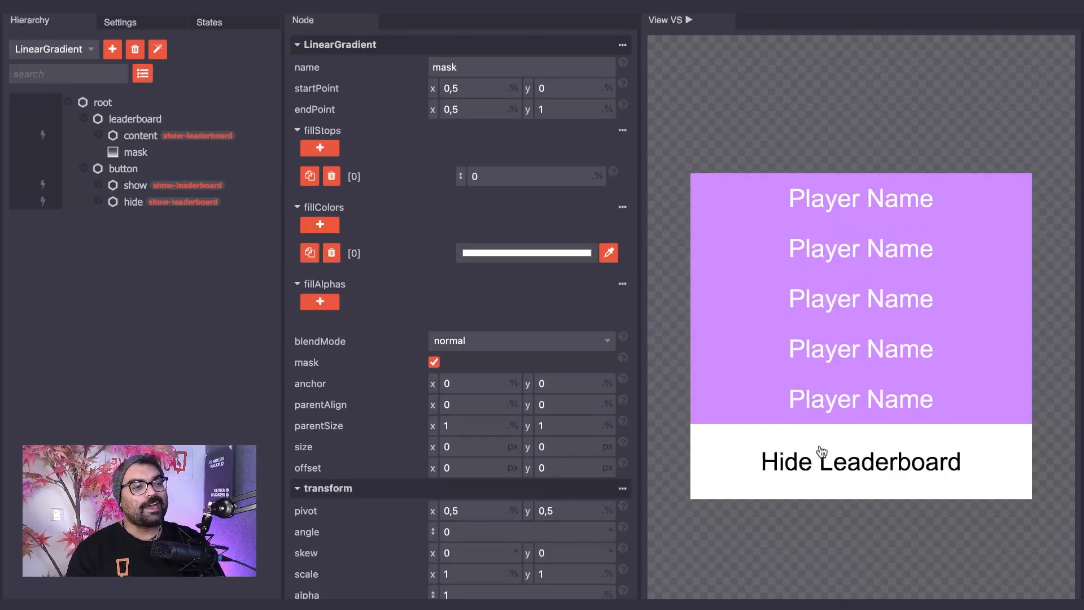
pyautogui.click(821, 450)
pyautogui.click(822, 453)
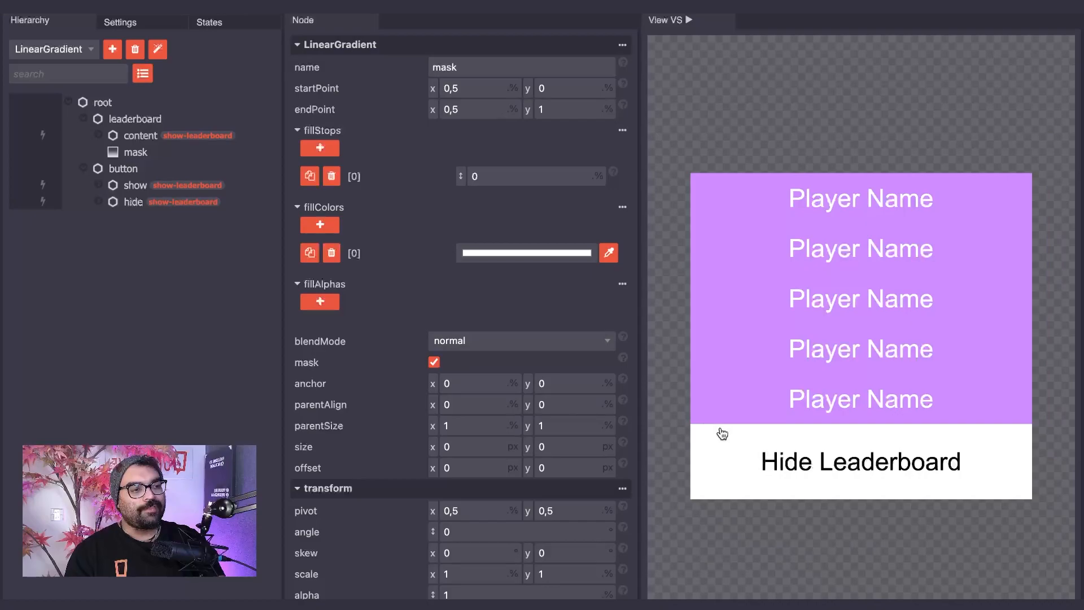
pyautogui.click(772, 452)
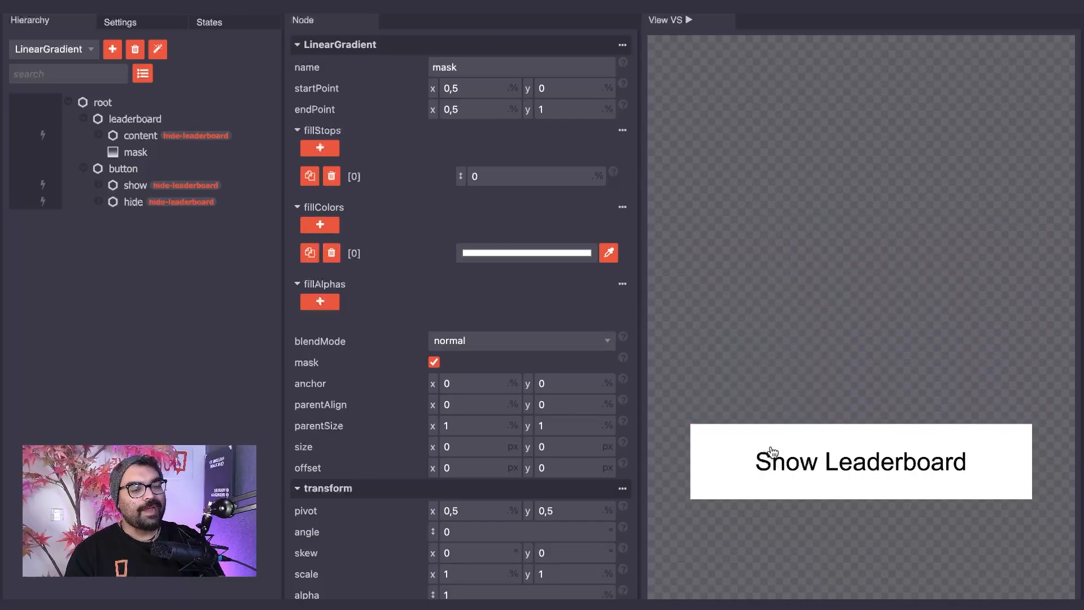
pyautogui.click(773, 451)
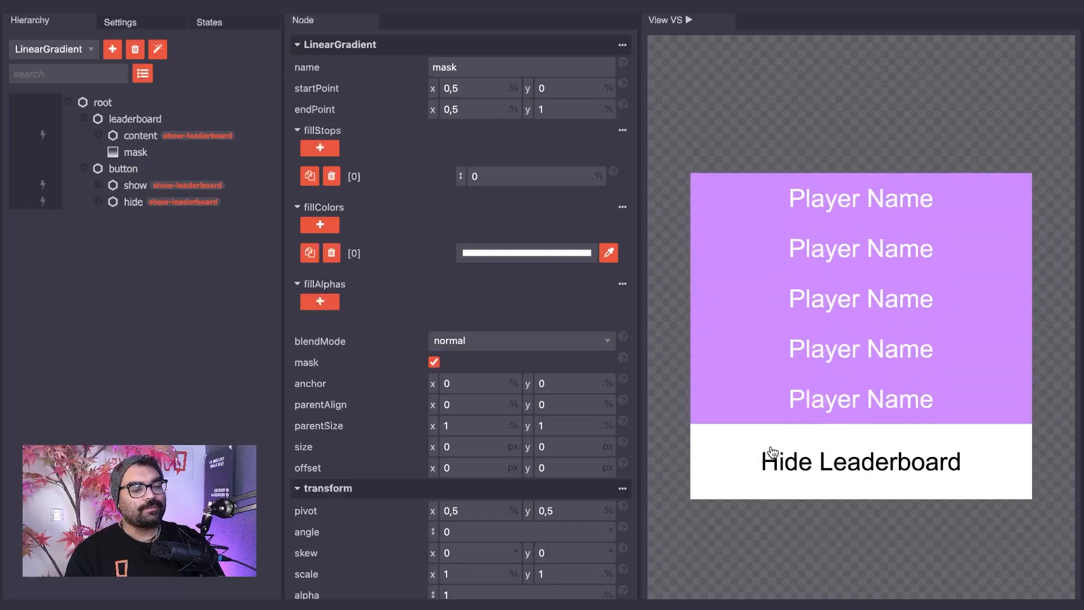
pyautogui.click(772, 452)
pyautogui.click(772, 451)
pyautogui.click(772, 451)
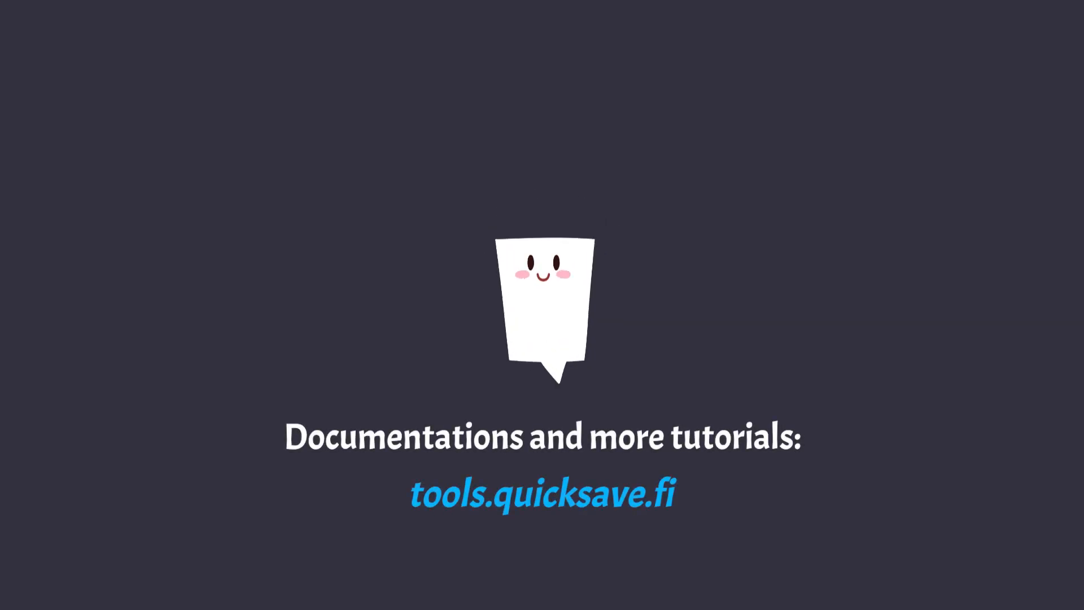